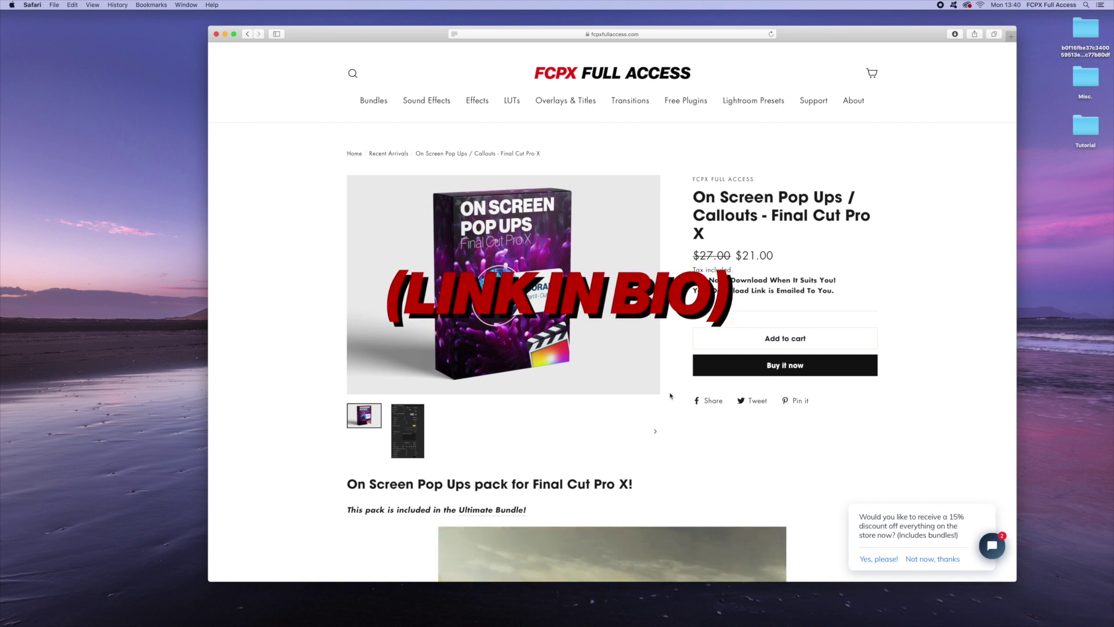
# Check out the On Screen Pop Ups pack for $0.00 and download On Screen Pop Ups.zip
pyautogui.click(777, 346)
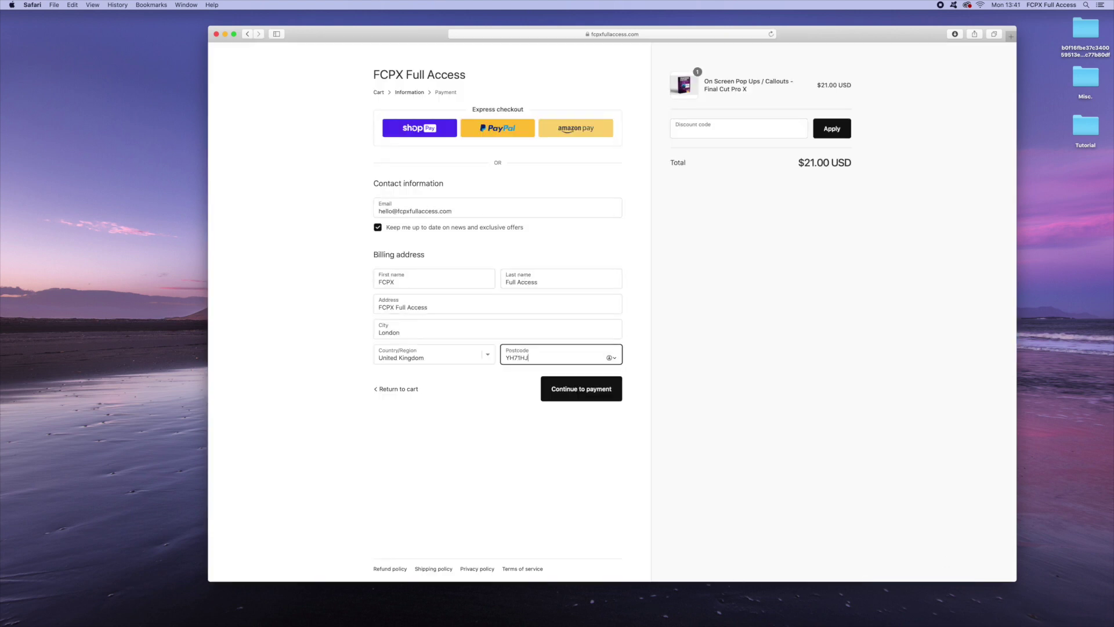
pyautogui.click(592, 400)
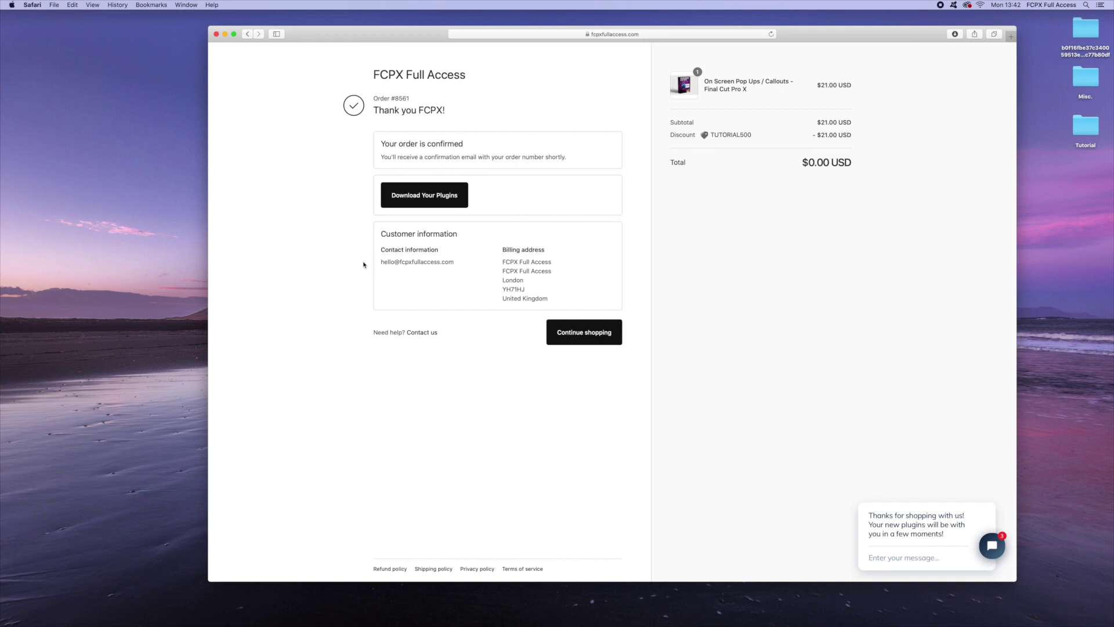
pyautogui.click(421, 197)
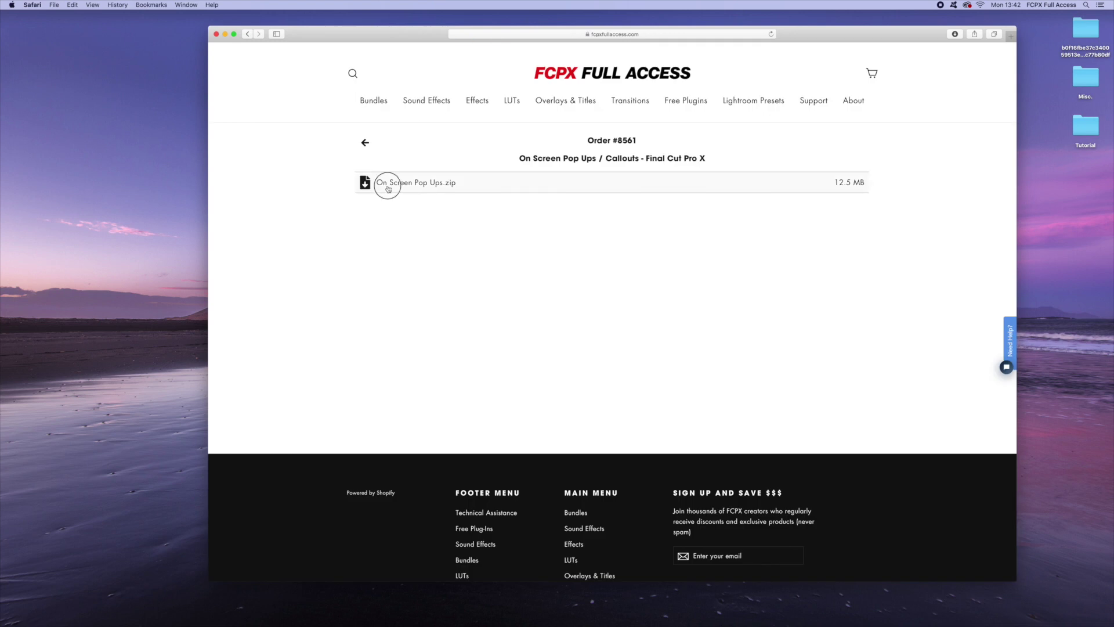
pyautogui.click(388, 188)
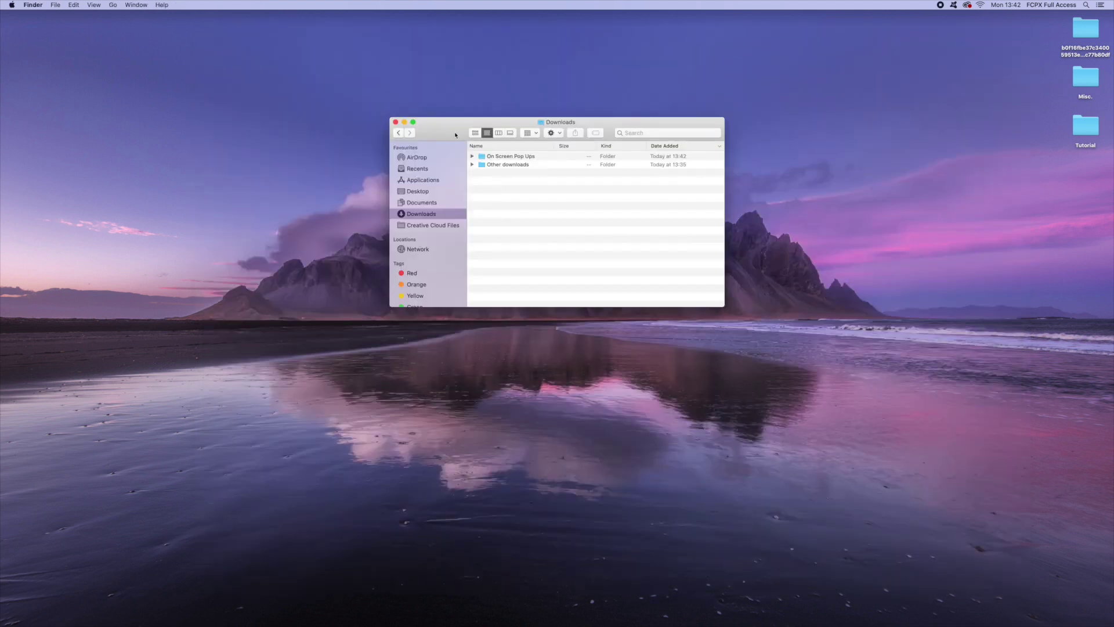
# Open the On Screen Pop Ups folder in Downloads and preview the title install instructions PDF
pyautogui.moveTo(454, 134); pyautogui.dragTo(453, 149)
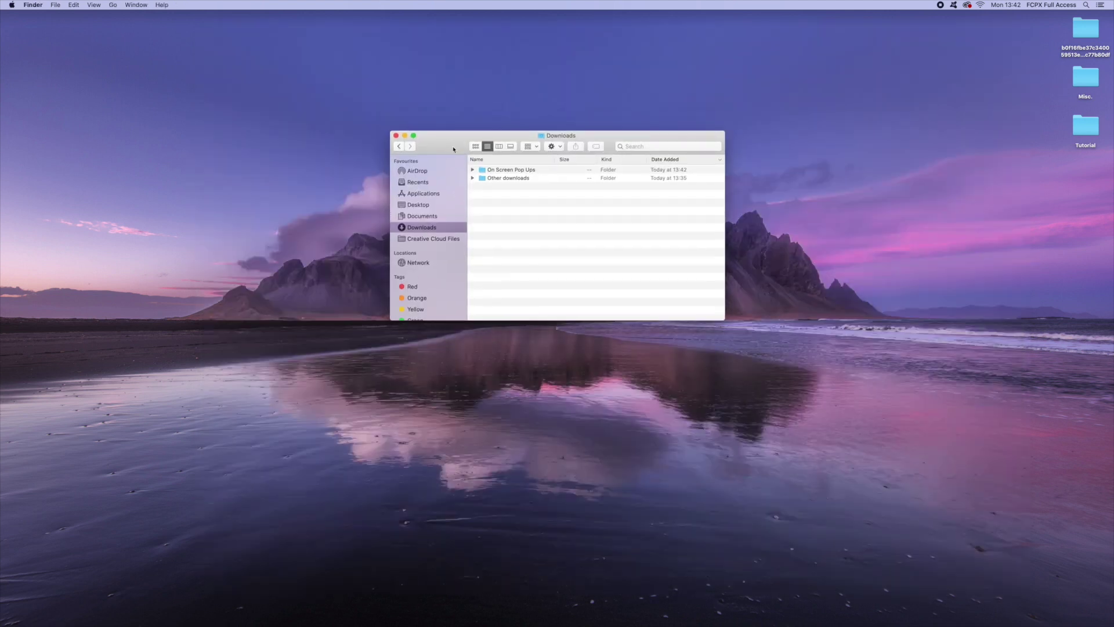
pyautogui.doubleClick(509, 170)
pyautogui.click(511, 170)
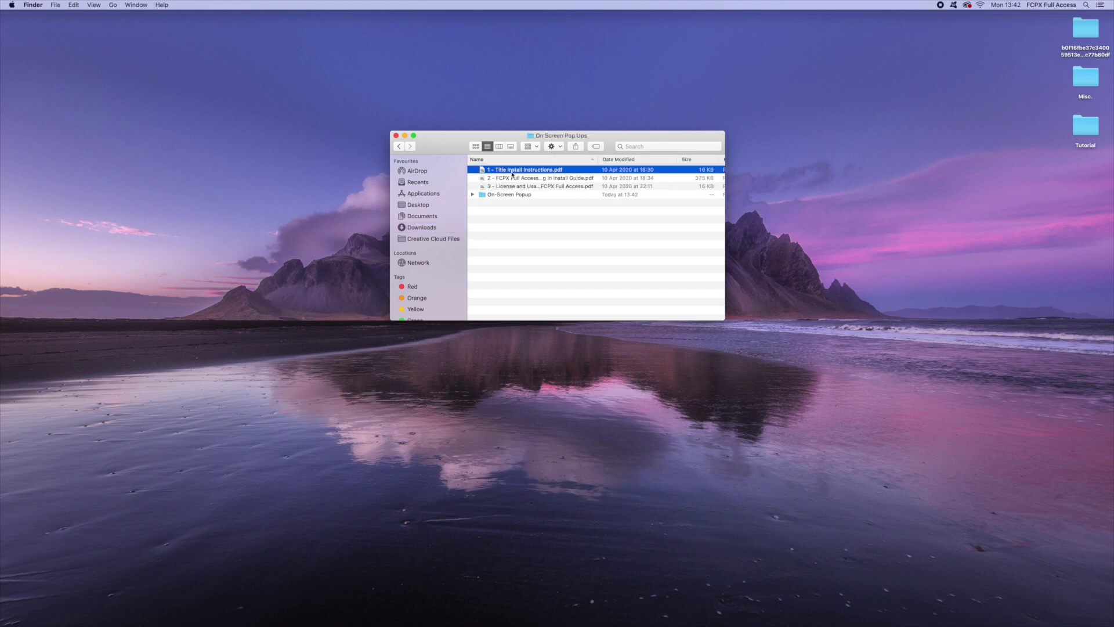
pyautogui.press('Down')
pyautogui.press('Down')
pyautogui.press('Up')
pyautogui.press('Up')
pyautogui.press('space')
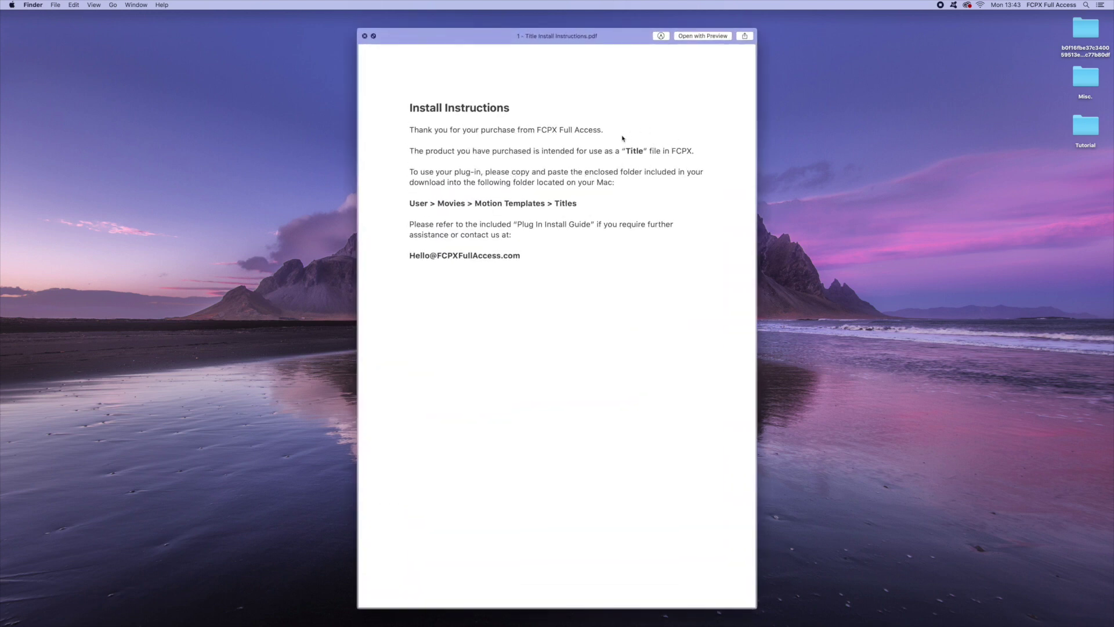
# Preview the plug-in install guide and licence PDFs, then select the On-Screen Popup folder
pyautogui.press('space')
pyautogui.press('Down')
pyautogui.press('space')
pyautogui.press('space')
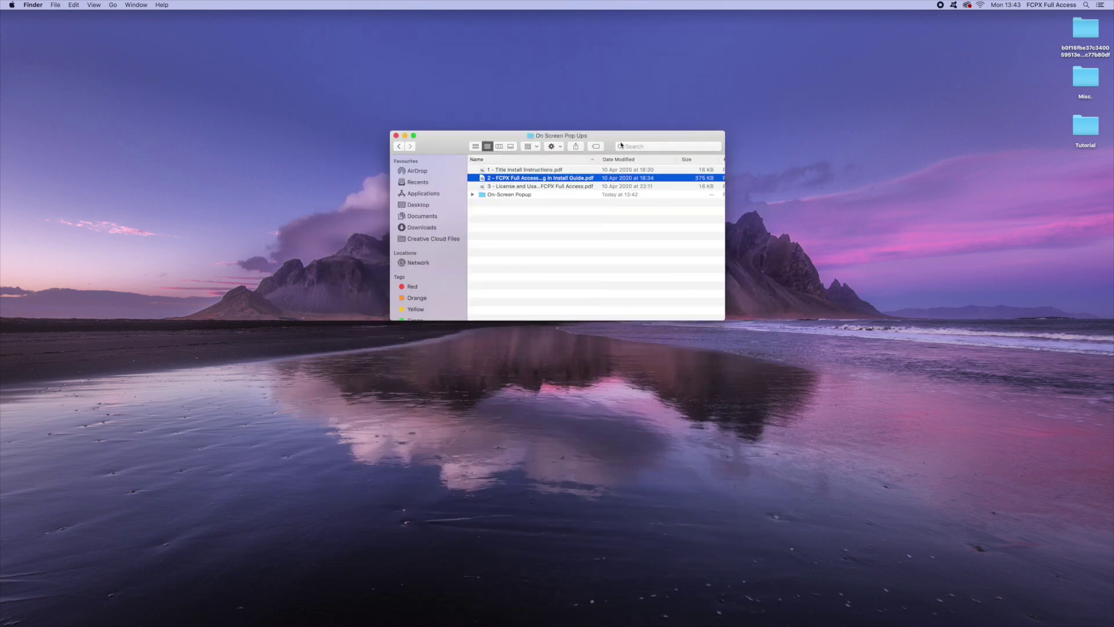
pyautogui.press('Down')
pyautogui.press('space')
pyautogui.press('space')
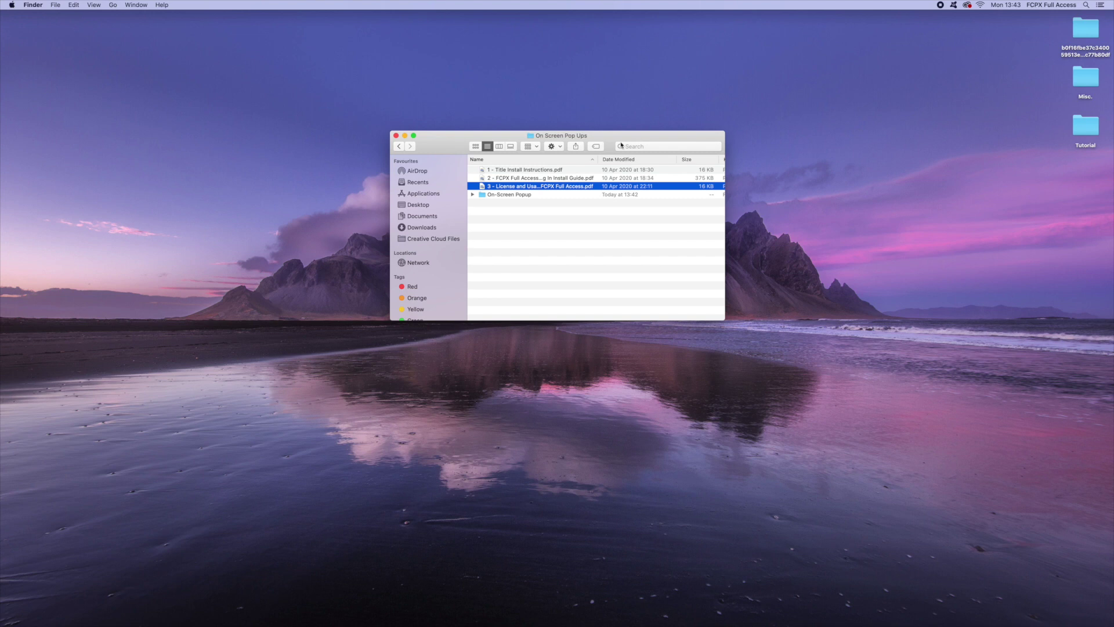
pyautogui.click(518, 195)
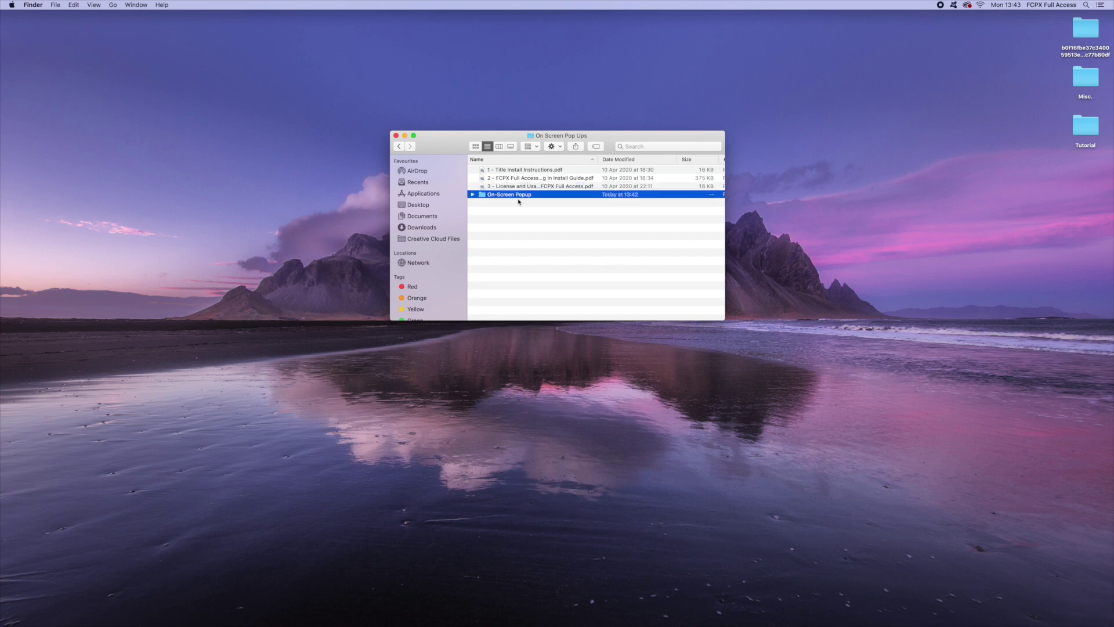
# Copy the On-Screen Popup folder into Home > Movies > Motion Templates > Titles and open it
pyautogui.press('super+c')
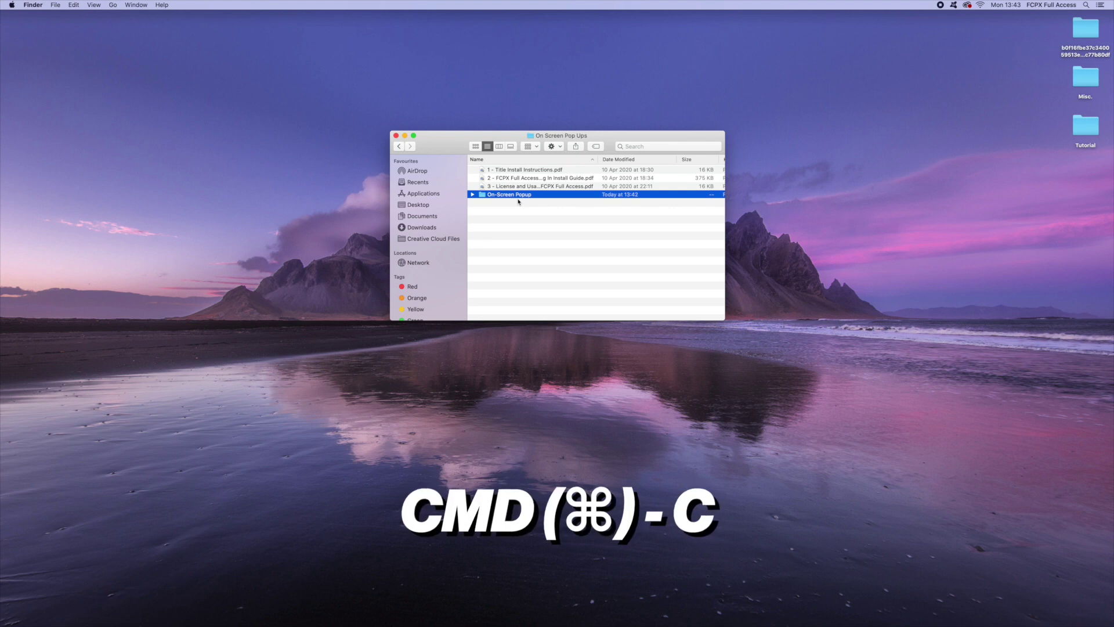
pyautogui.click(113, 5)
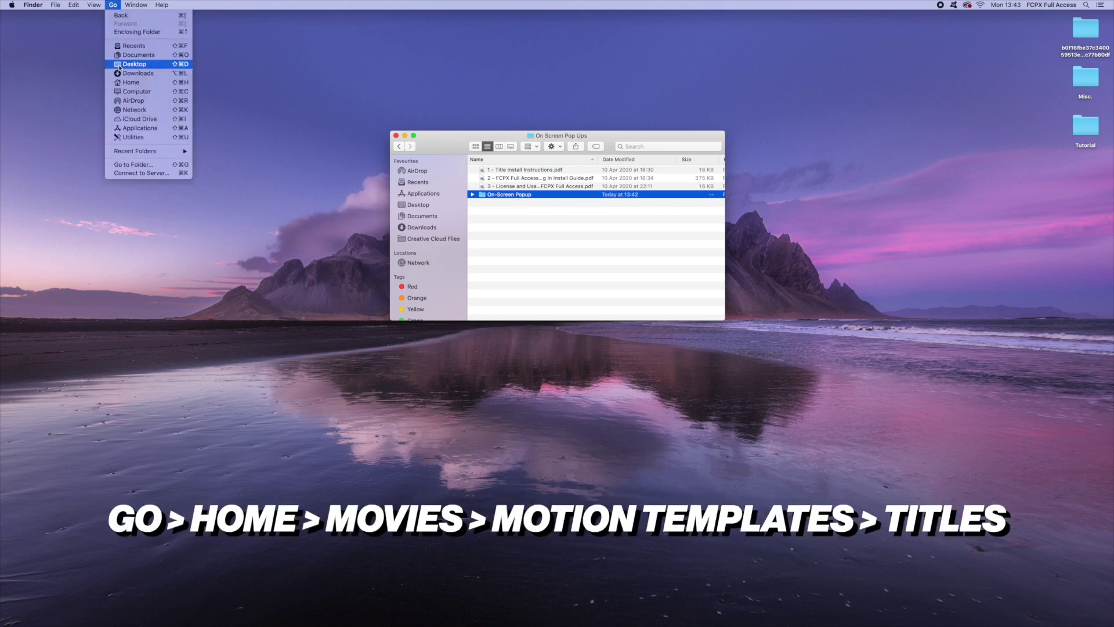
pyautogui.click(139, 85)
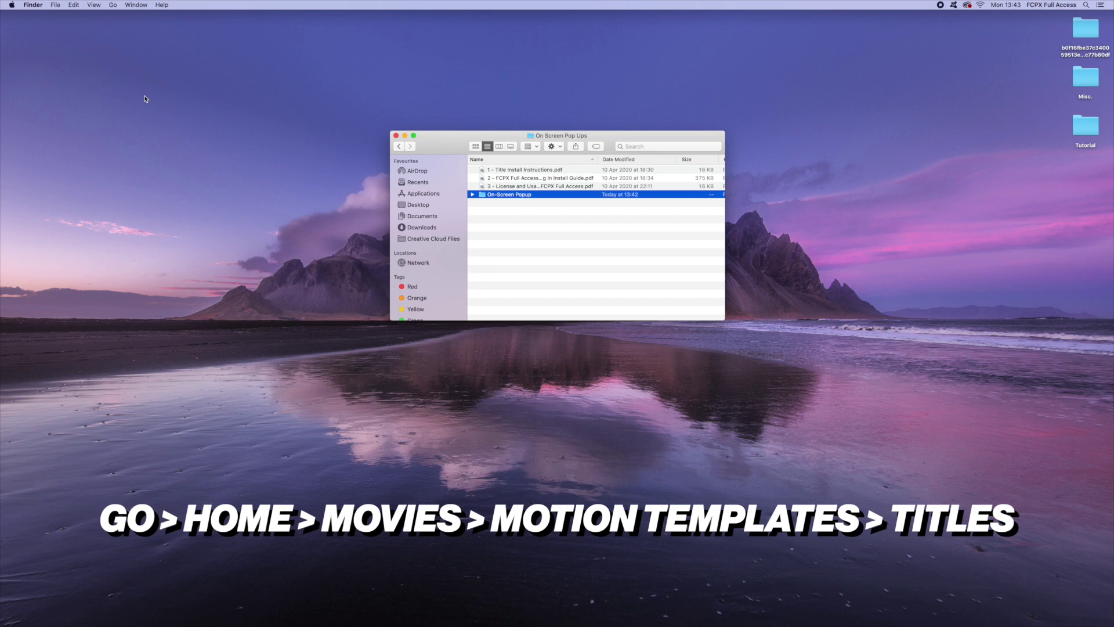
pyautogui.click(511, 204)
pyautogui.doubleClick(511, 204)
pyautogui.doubleClick(521, 179)
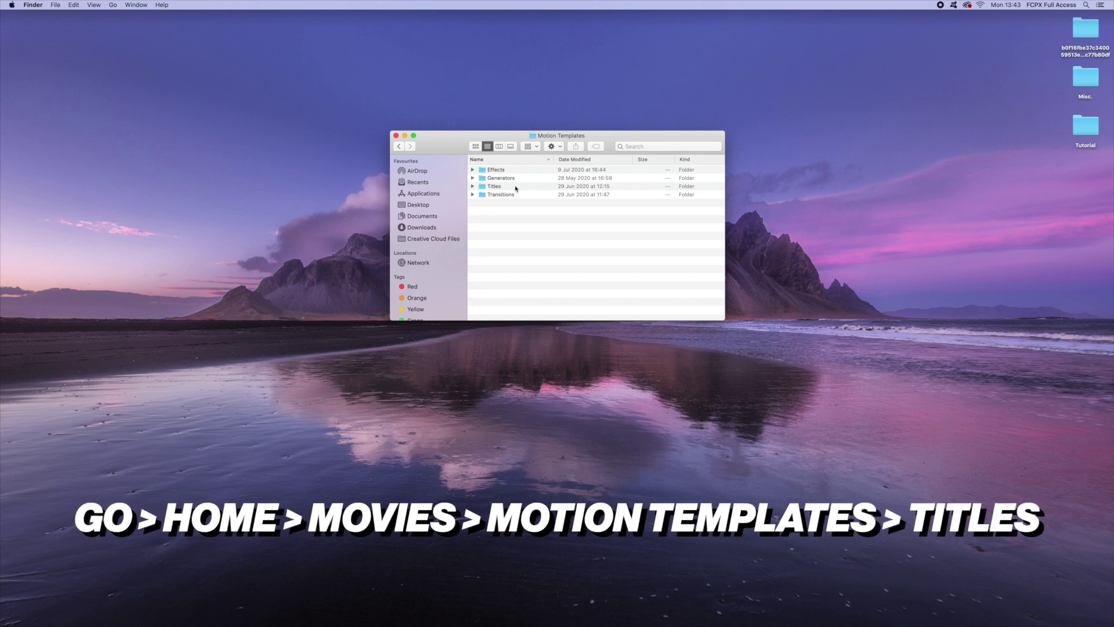
pyautogui.doubleClick(516, 188)
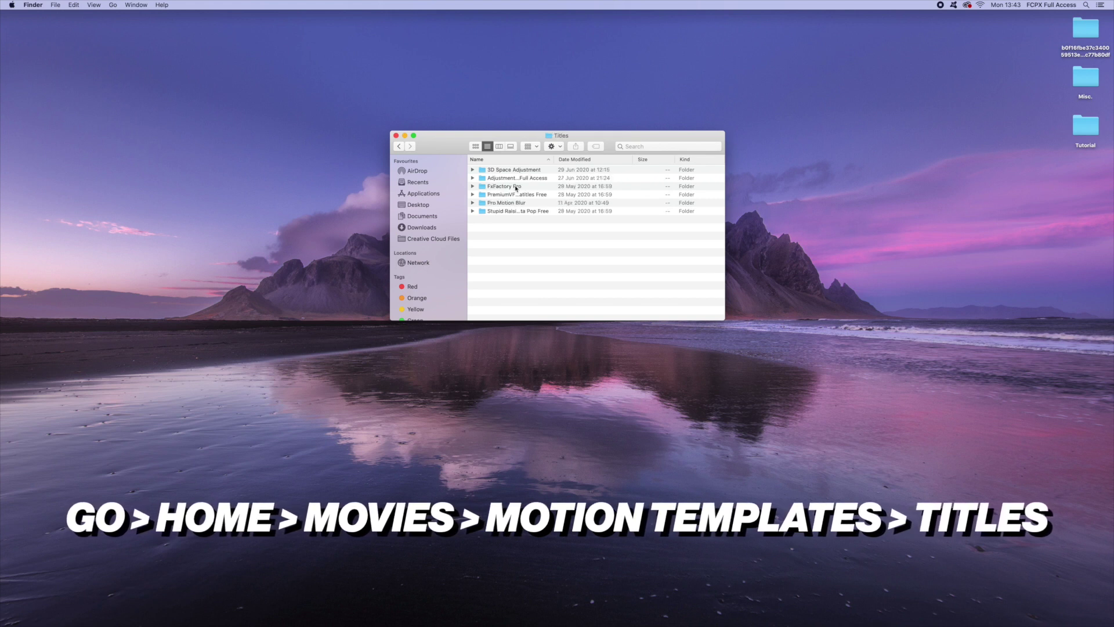
pyautogui.press('super+v')
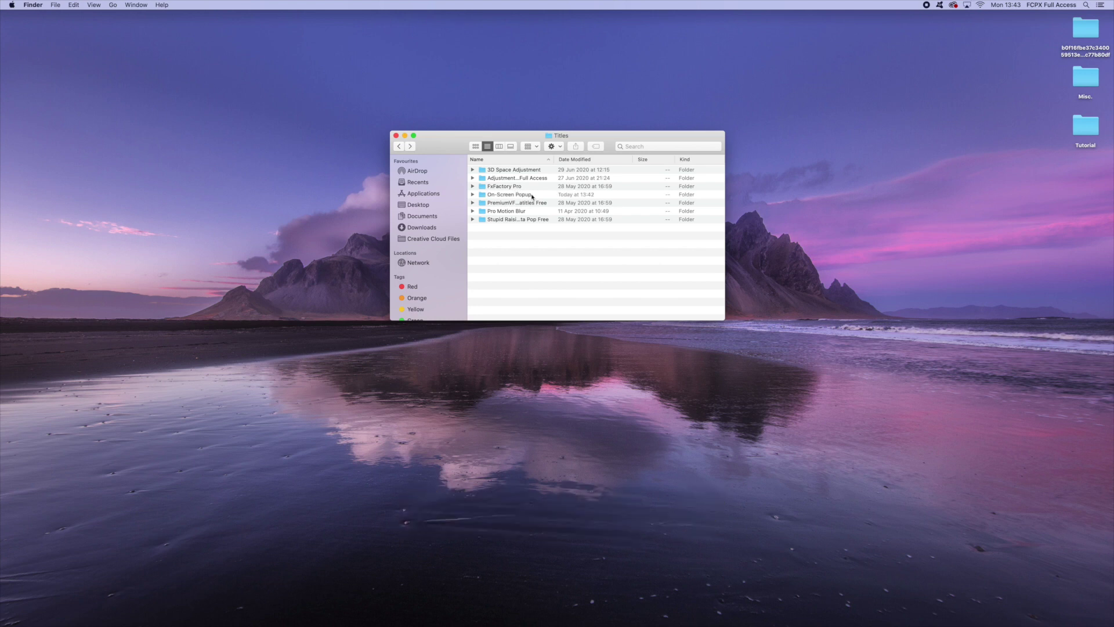
pyautogui.doubleClick(521, 196)
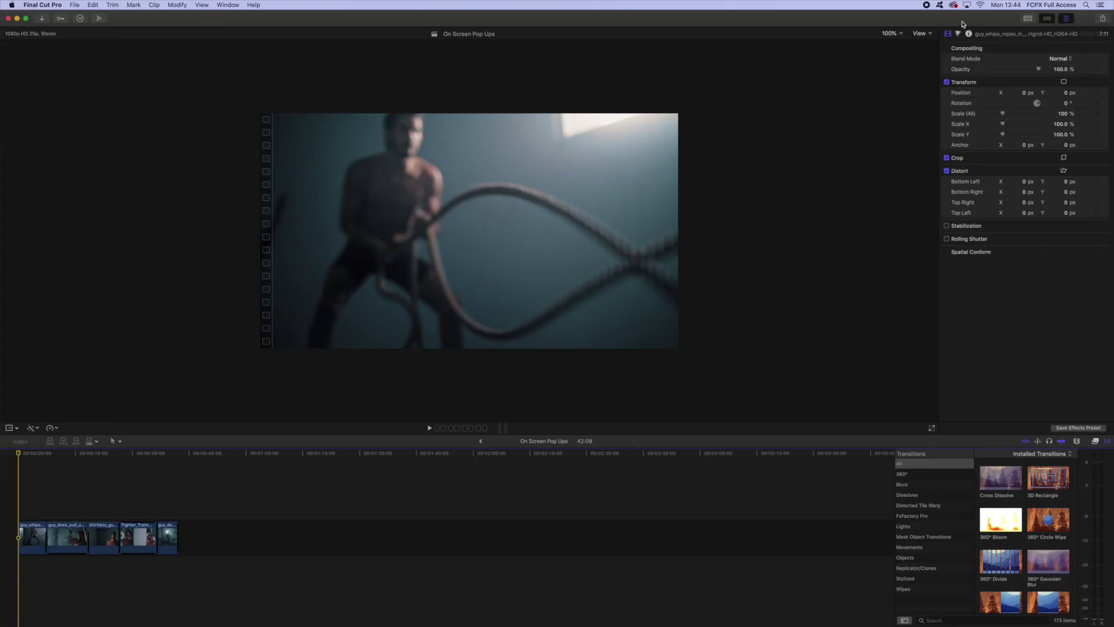
# Show the On-Screen Popup titles (Pop up 1–15) and zoom the timeline on the shirtless man's clip
pyautogui.click(1027, 19)
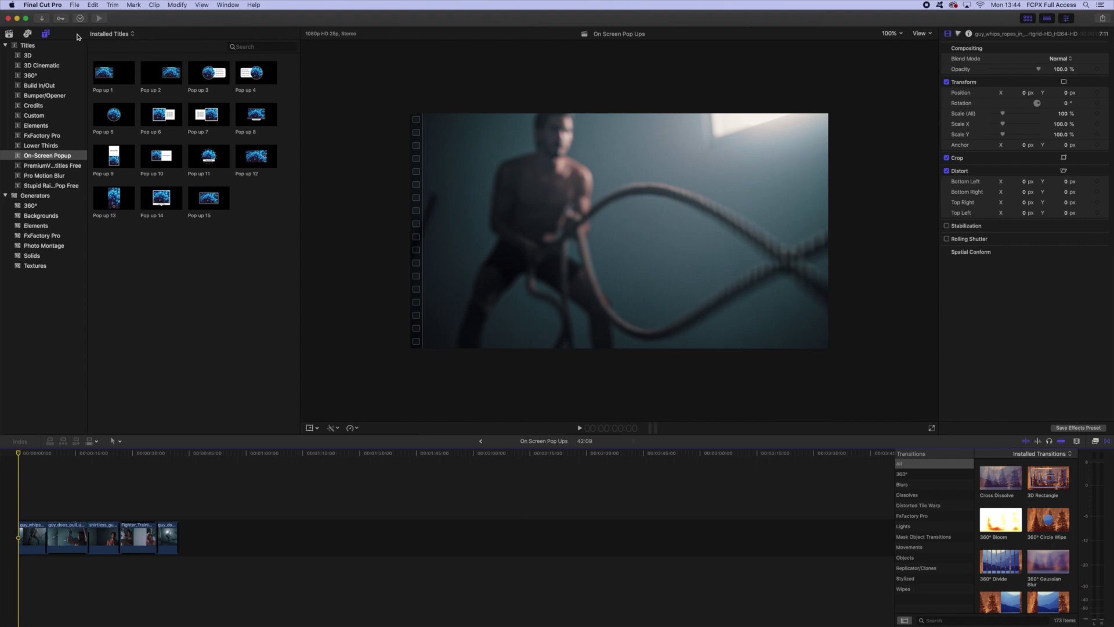
pyautogui.click(46, 35)
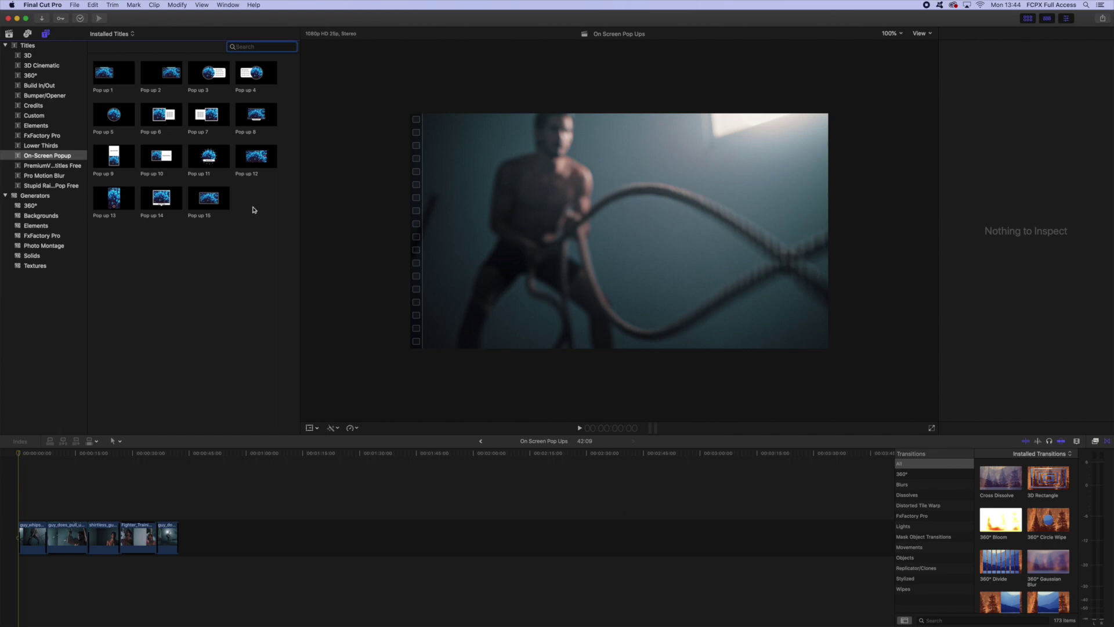
pyautogui.press('super+equal')
pyautogui.click(177, 463)
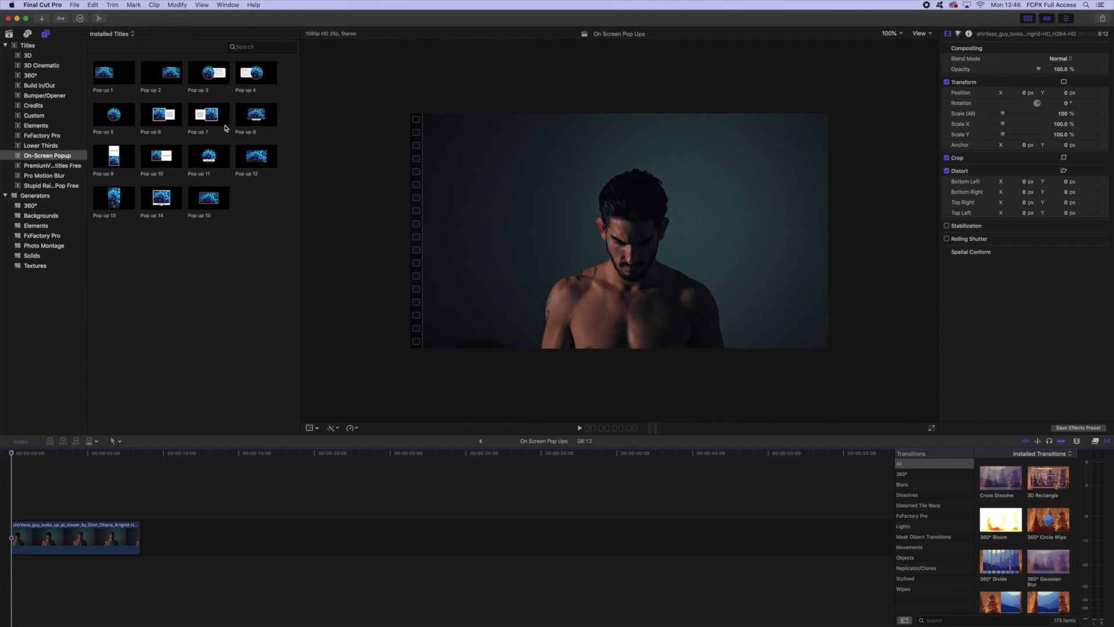
# Place Pop up 8 above the shirtless man's clip and play back its HIGHLIGHTS animation
pyautogui.click(252, 117)
pyautogui.moveTo(252, 117); pyautogui.dragTo(41, 511)
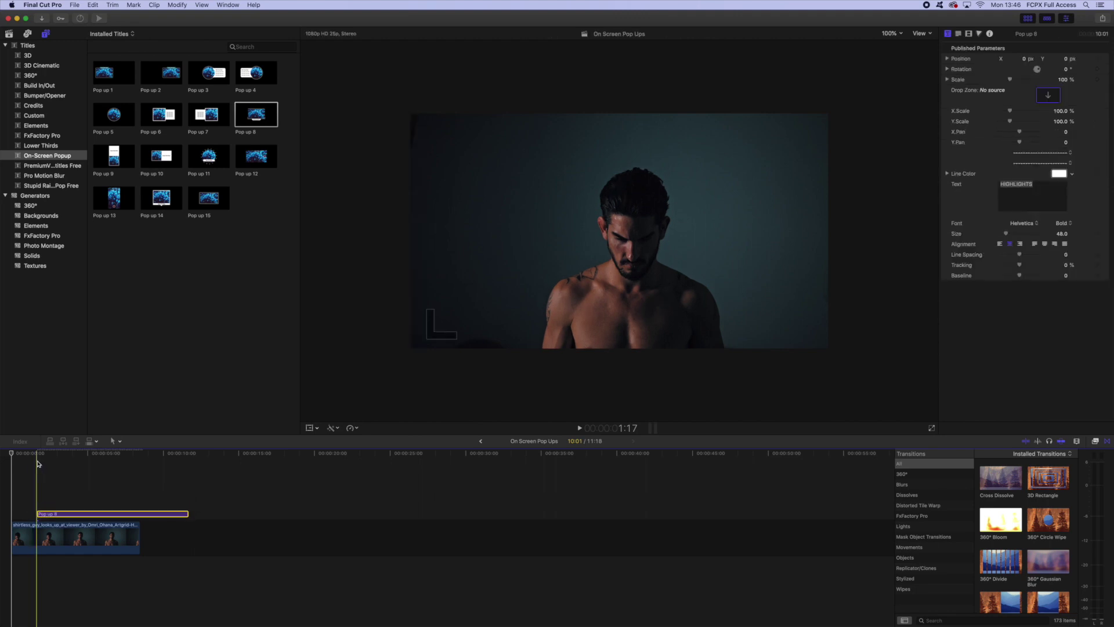
pyautogui.press('space')
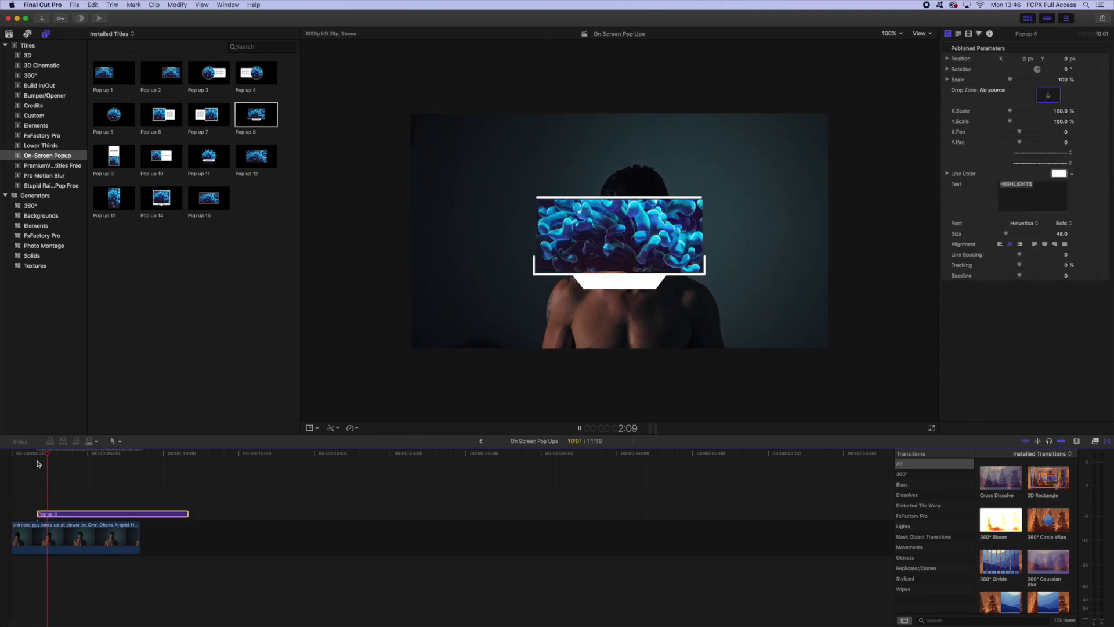
pyautogui.press('space')
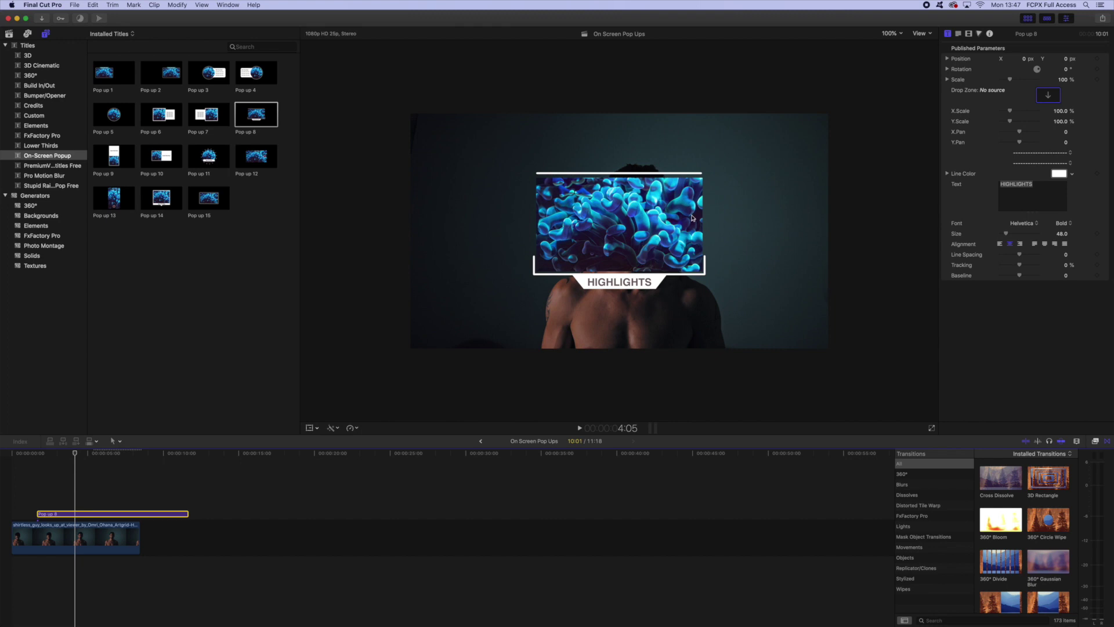
# Search the library for 'omri' and apply the guy_whips_ropes clip to Pop up 8's drop zone
pyautogui.click(1047, 102)
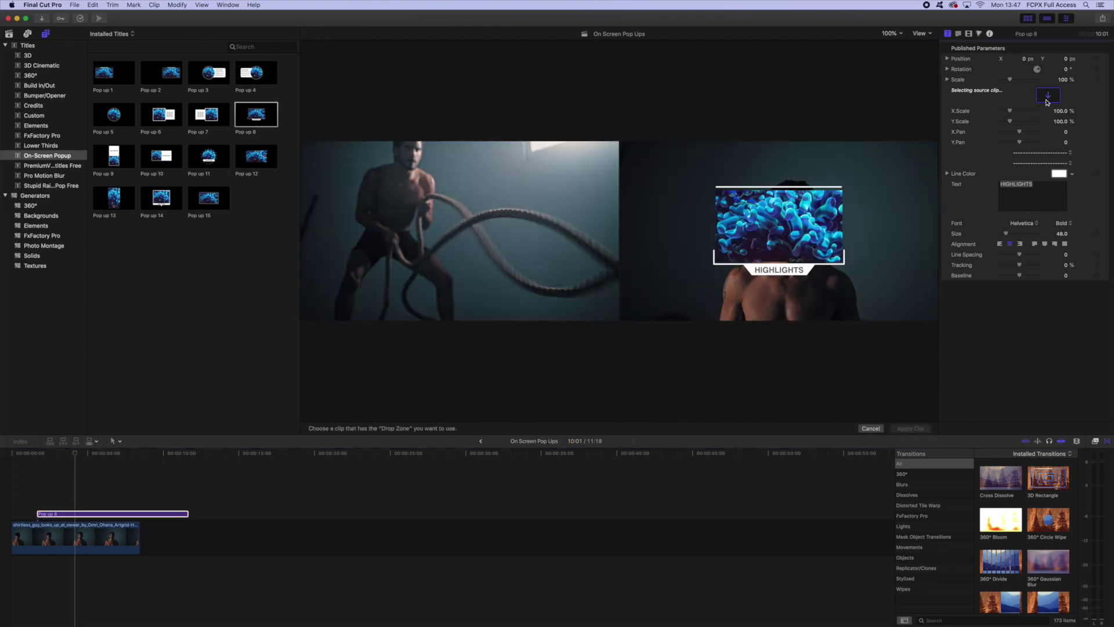
pyautogui.click(10, 35)
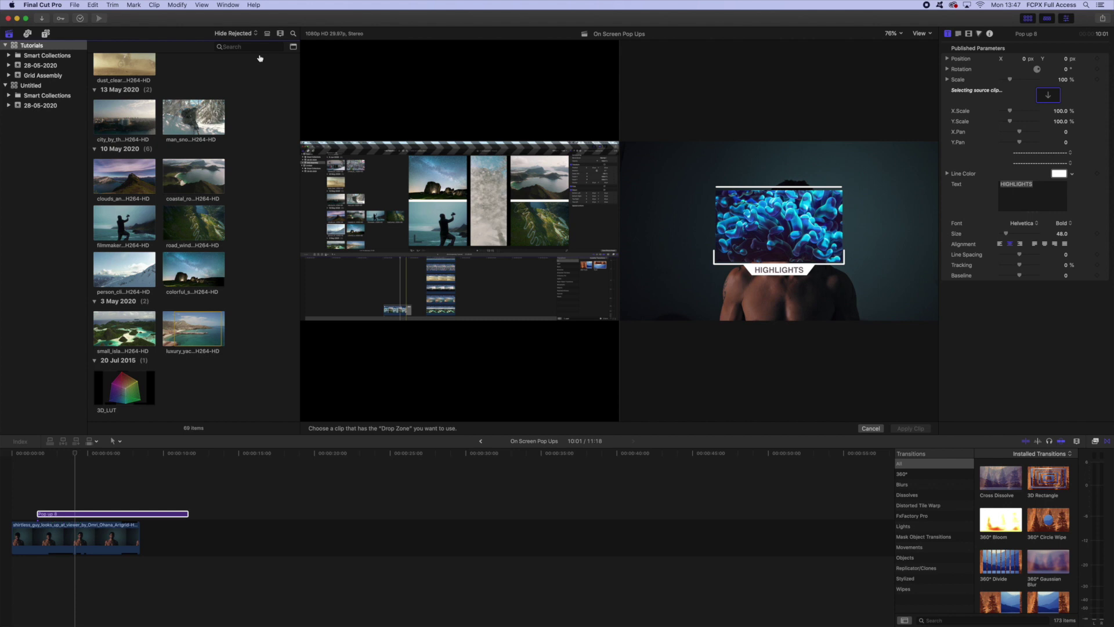
pyautogui.click(237, 47)
pyautogui.write('omri')
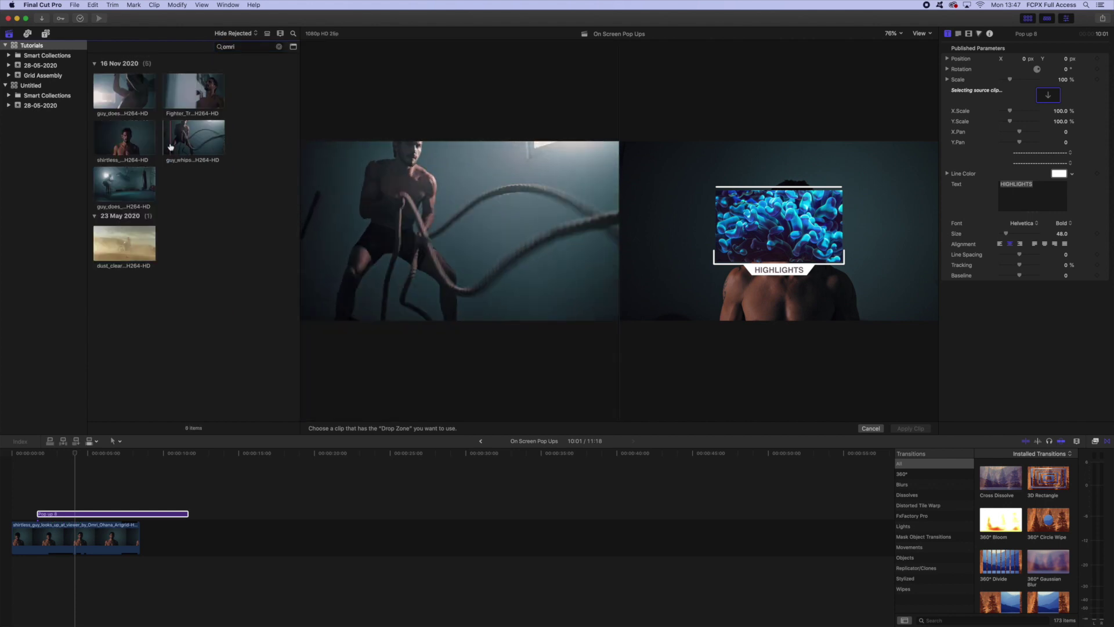
pyautogui.click(167, 146)
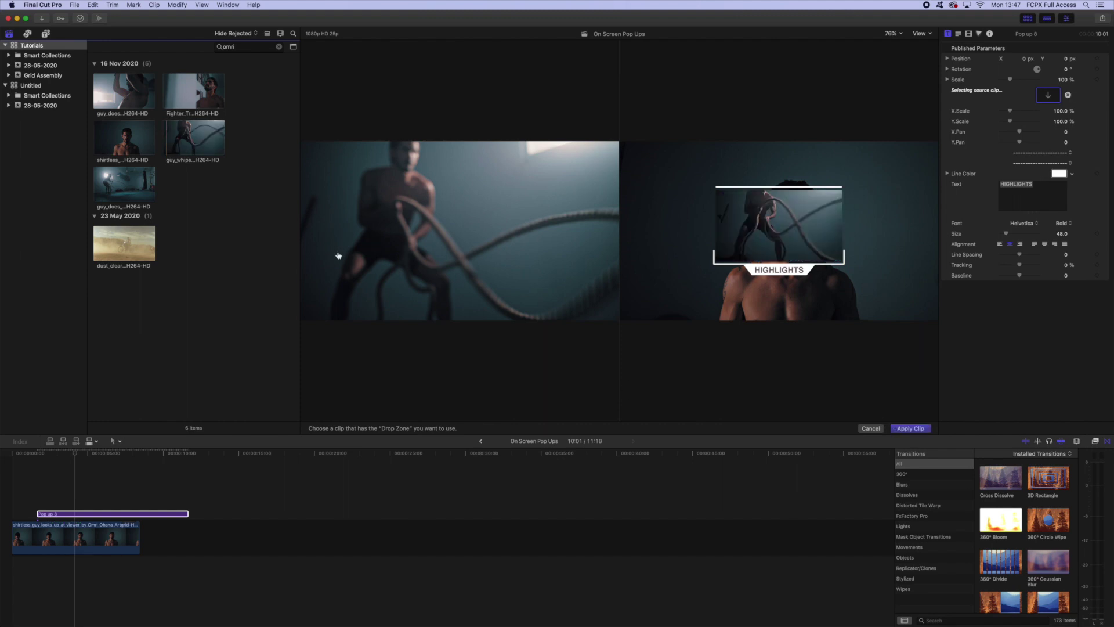
pyautogui.click(903, 429)
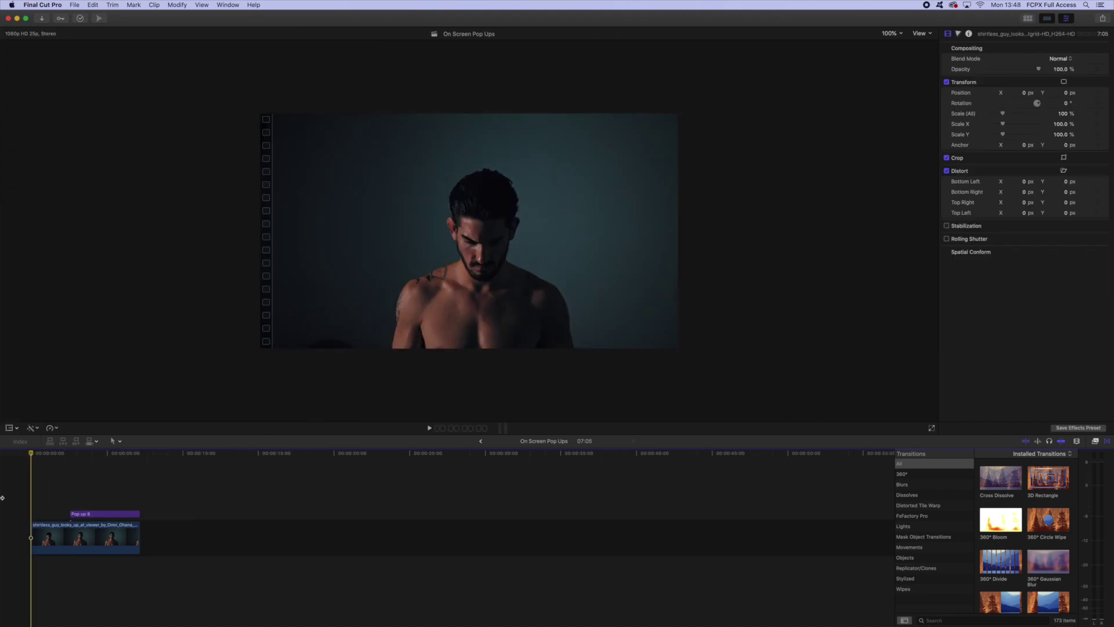
# Replace the pop-up's HIGHLIGHTS label text with NEXT VIDEO
pyautogui.press('space')
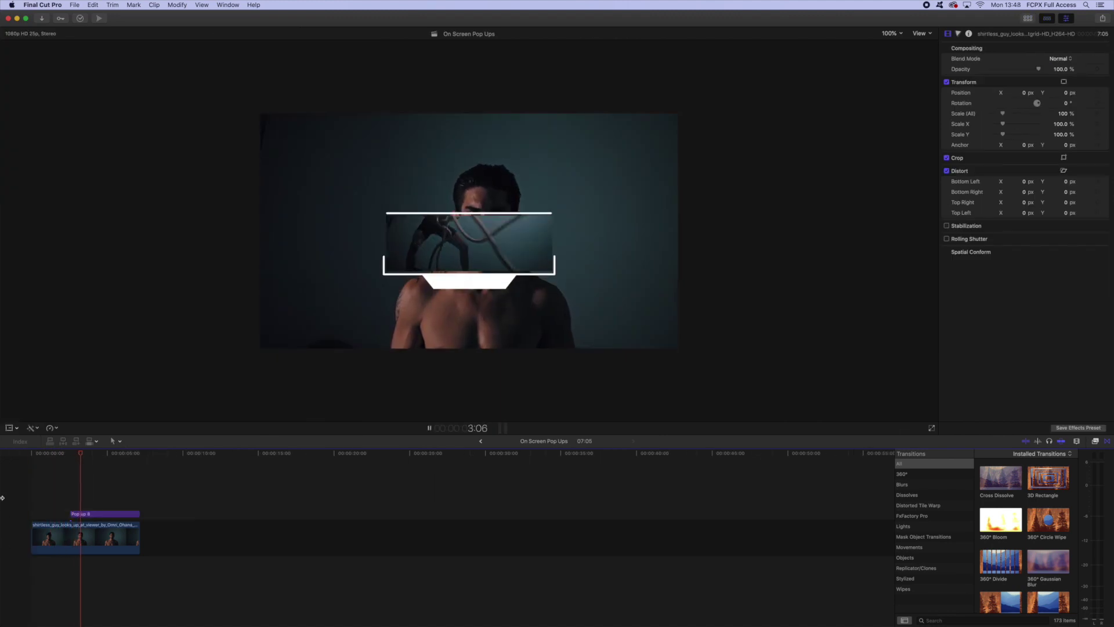
pyautogui.press('space')
pyautogui.click(527, 329)
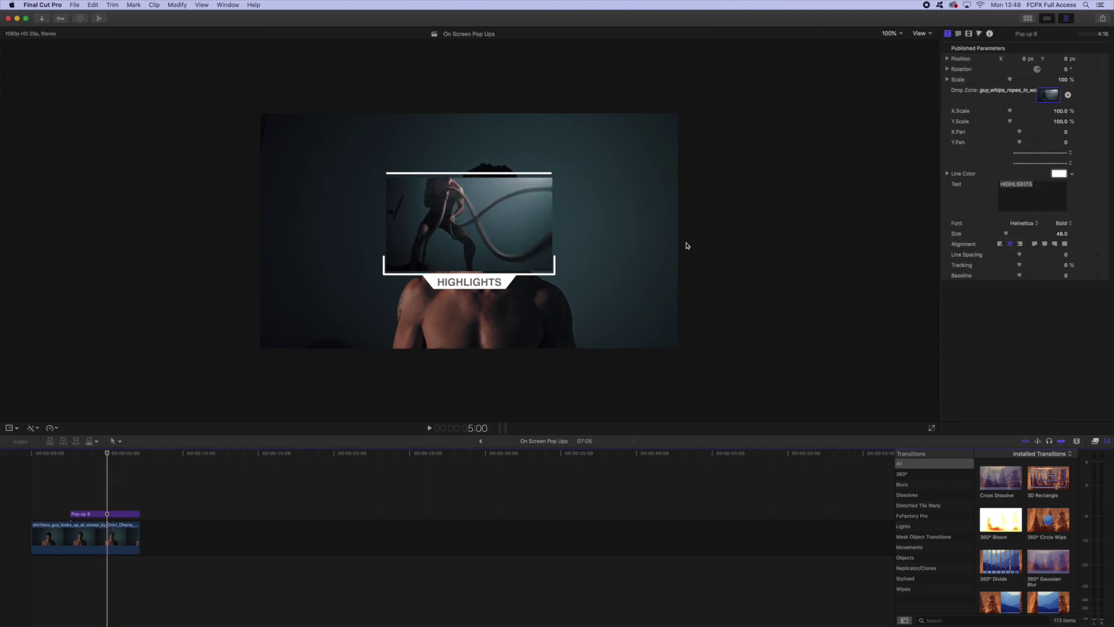
pyautogui.doubleClick(1016, 196)
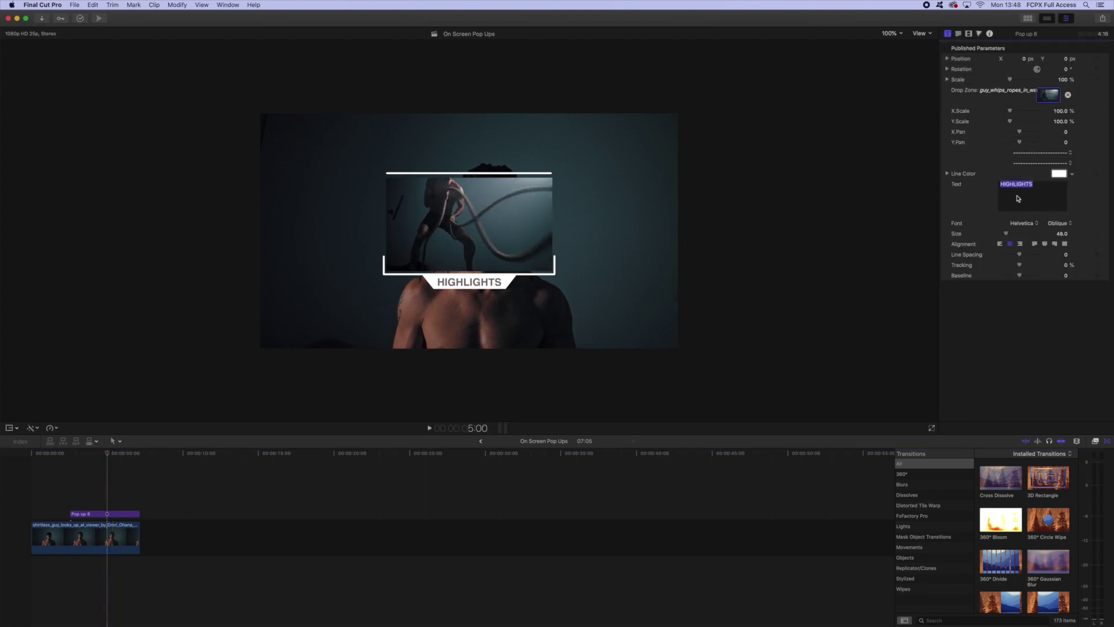
pyautogui.write('NEXT VIDEO')
# Set the label font to Neue Haas Grotesk 95 Black with baseline 5.0
pyautogui.click(1024, 224)
pyautogui.click(1023, 219)
pyautogui.click(1058, 223)
pyautogui.click(1062, 325)
pyautogui.moveTo(1020, 275); pyautogui.dragTo(1021, 275)
# Select the NEXT VIDEO title at 5:13 and turn on its on-screen Transform controls
pyautogui.click(116, 453)
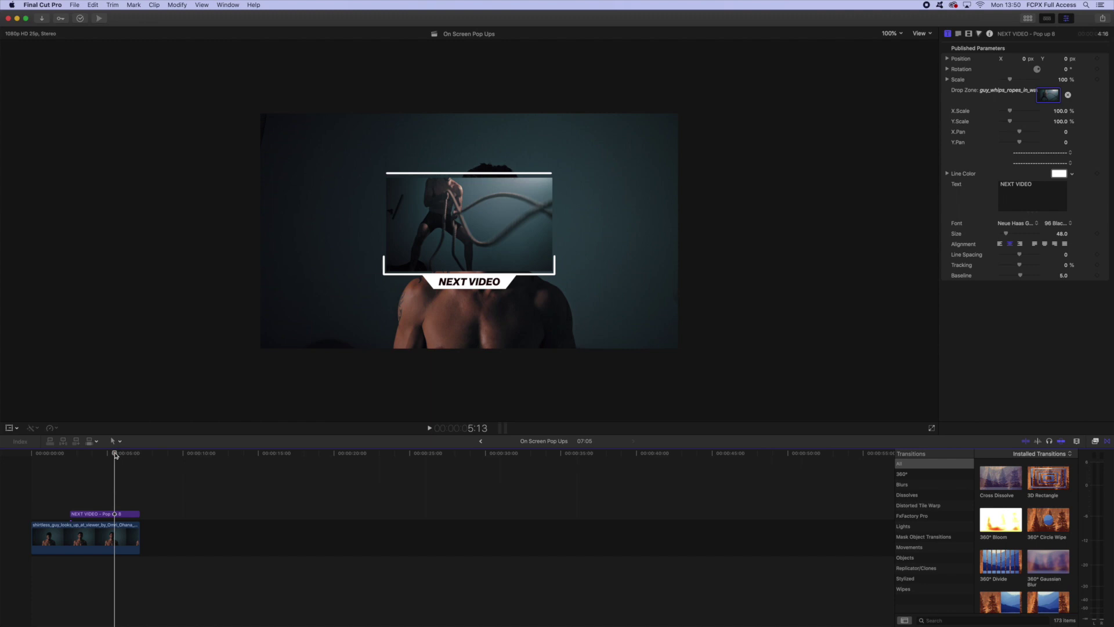
pyautogui.click(114, 513)
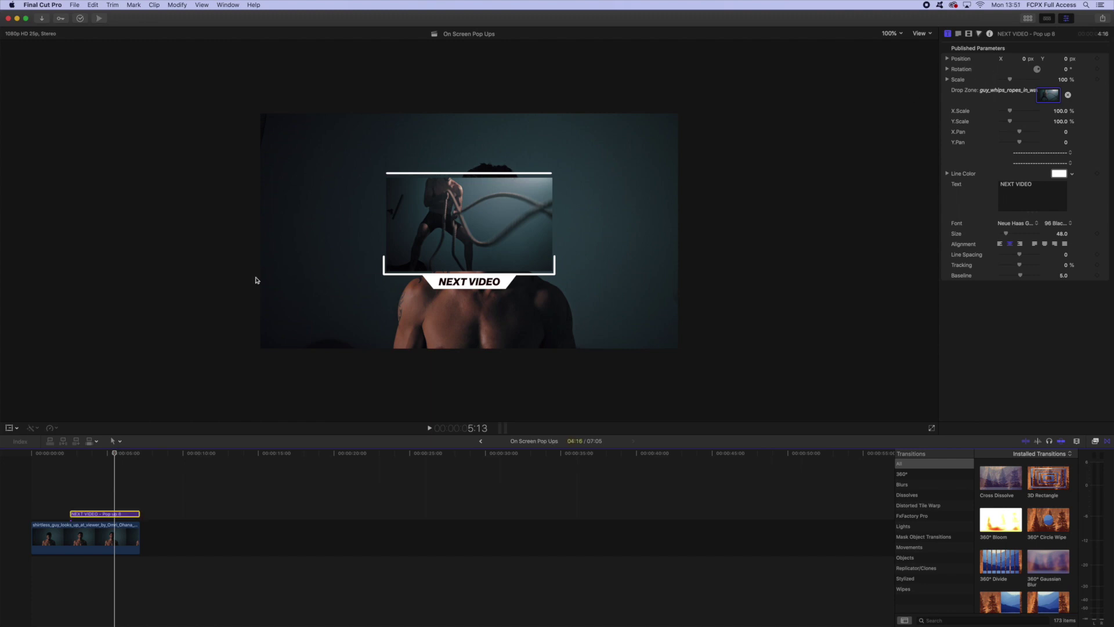
pyautogui.click(9, 427)
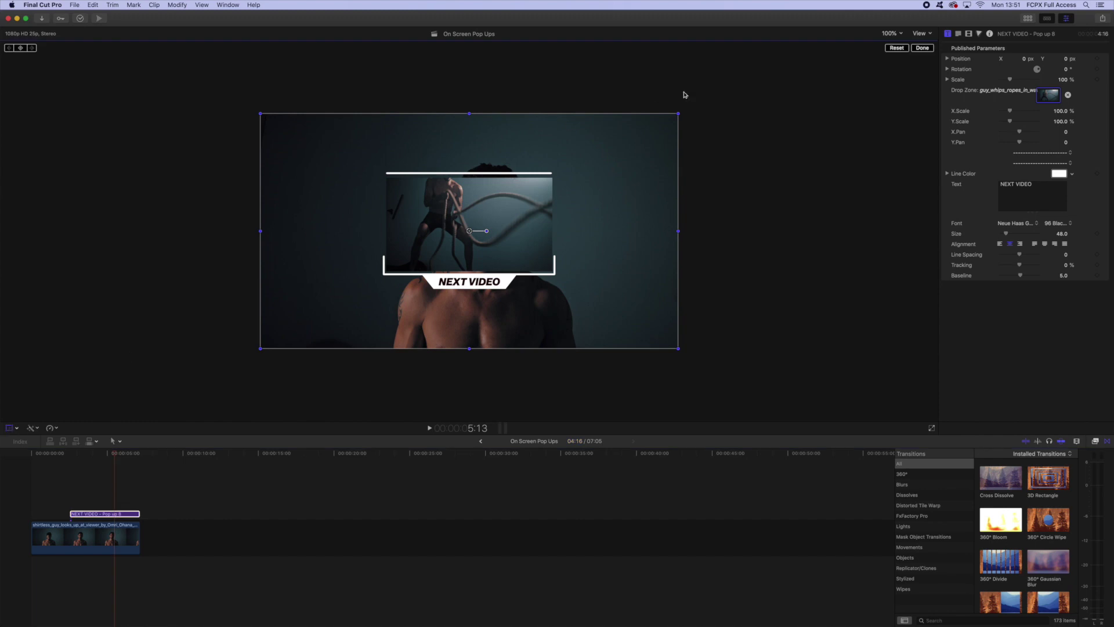
# Scale the NEXT VIDEO pop-up down and move it left to X -467 px, off the man's face
pyautogui.moveTo(678, 112); pyautogui.dragTo(650, 129)
pyautogui.moveTo(469, 233); pyautogui.dragTo(361, 232)
pyautogui.press('Escape')
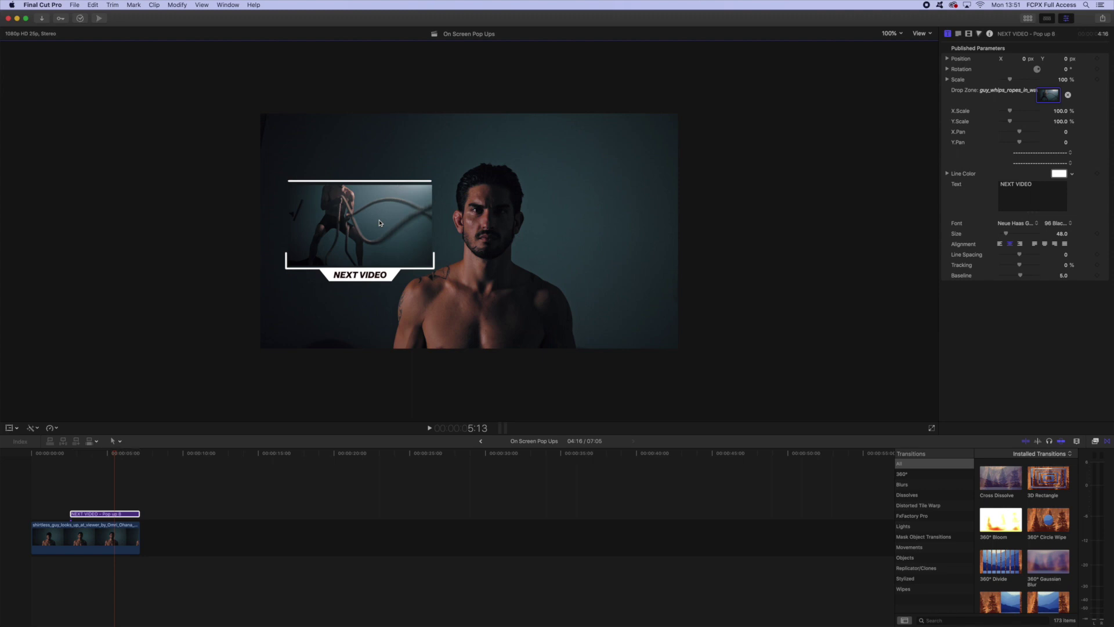
pyautogui.click(62, 454)
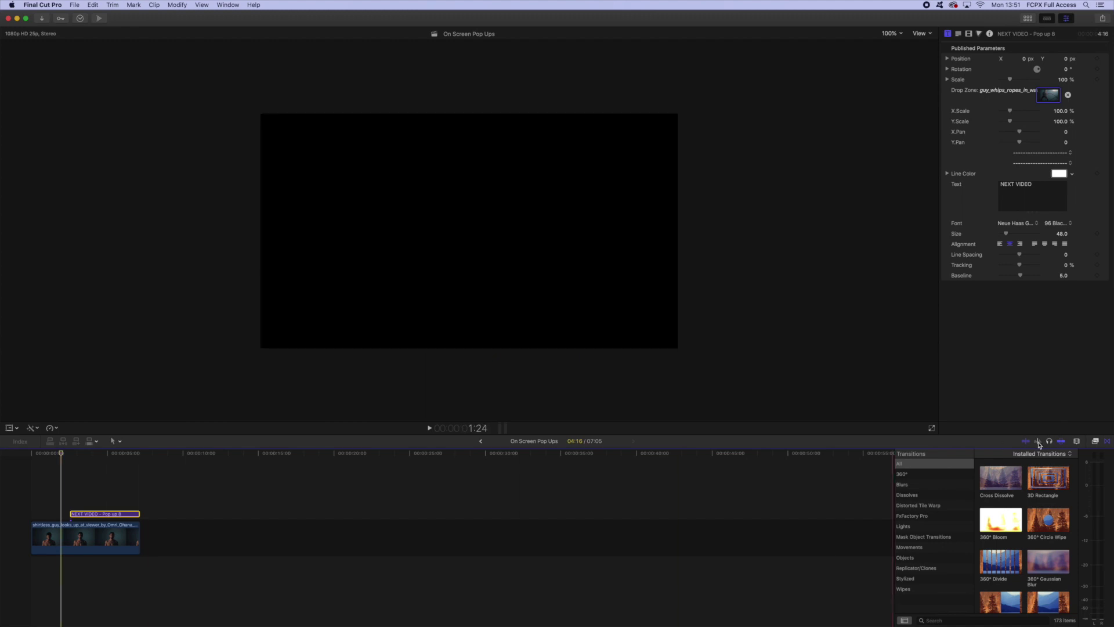
# Drag the Gaussian effect from the Blur category onto the shirtless man's clip and select it
pyautogui.click(1096, 442)
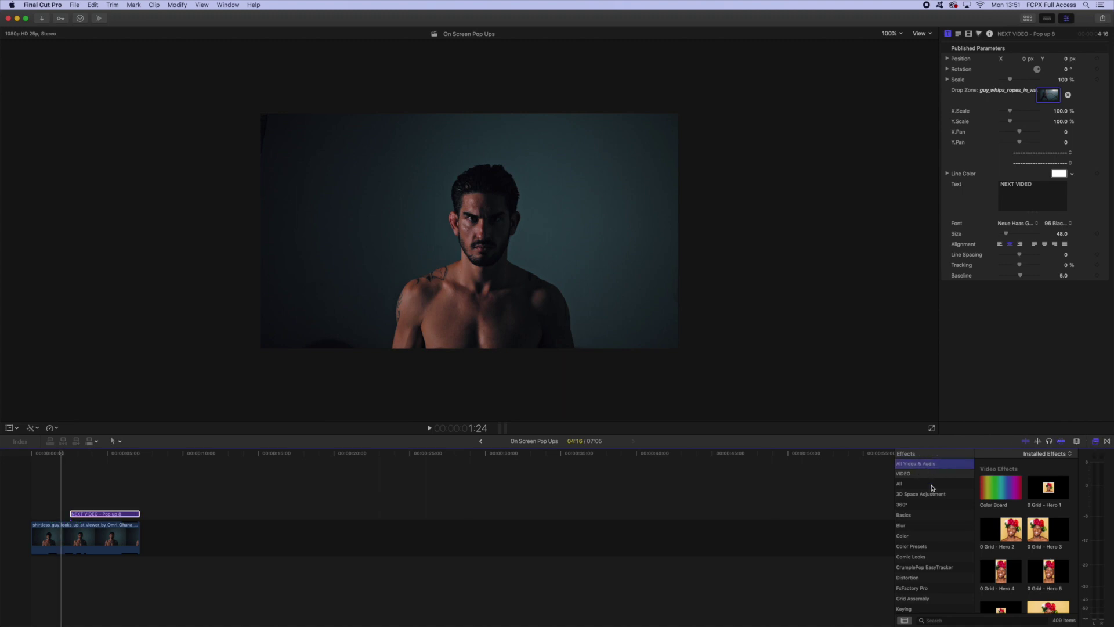
pyautogui.click(931, 525)
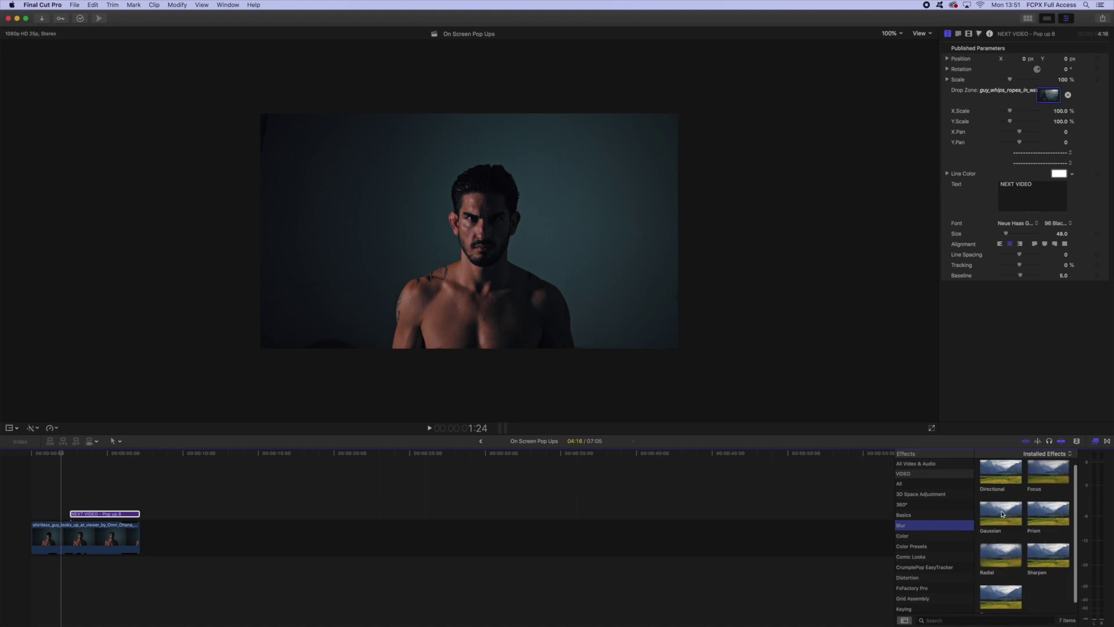
pyautogui.moveTo(1001, 515); pyautogui.dragTo(98, 540)
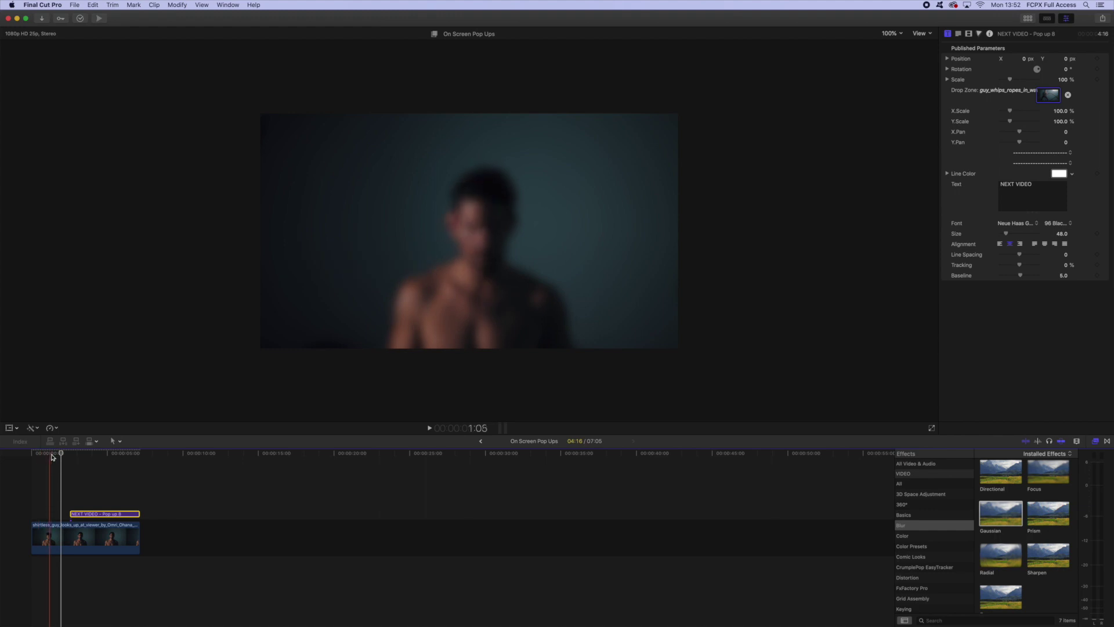
pyautogui.click(74, 538)
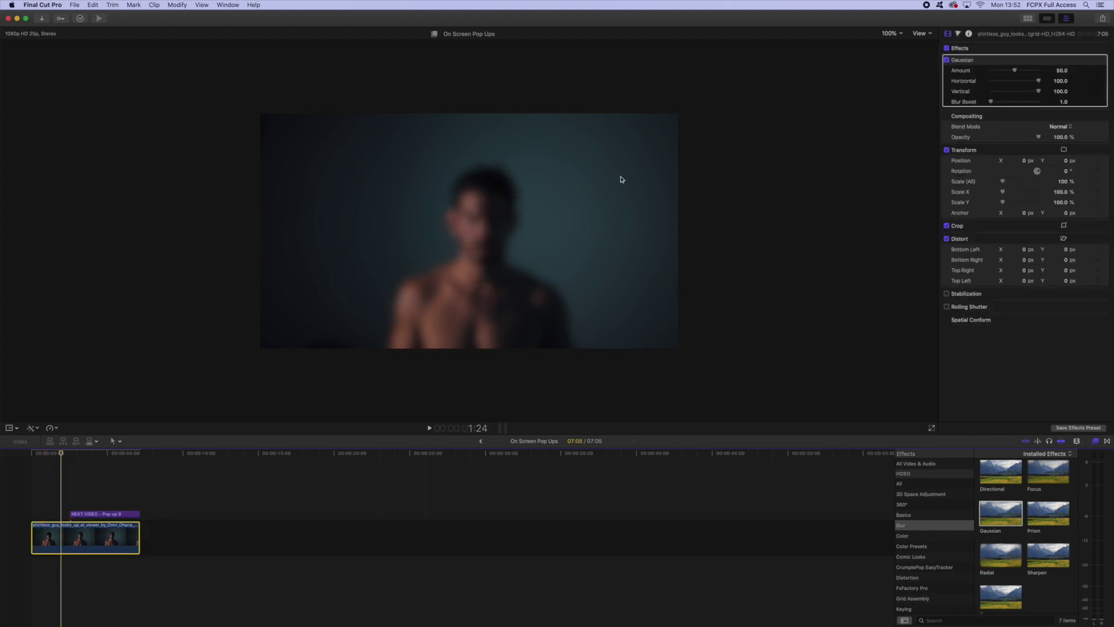
# Set Gaussian Amount to 0, keyframe it at 2:14, and move the playhead to 3:01
pyautogui.moveTo(1014, 70); pyautogui.dragTo(974, 72)
pyautogui.press('super+equal')
pyautogui.press('super+equal')
pyautogui.hscroll(-2, 65, 456)
pyautogui.press('Home')
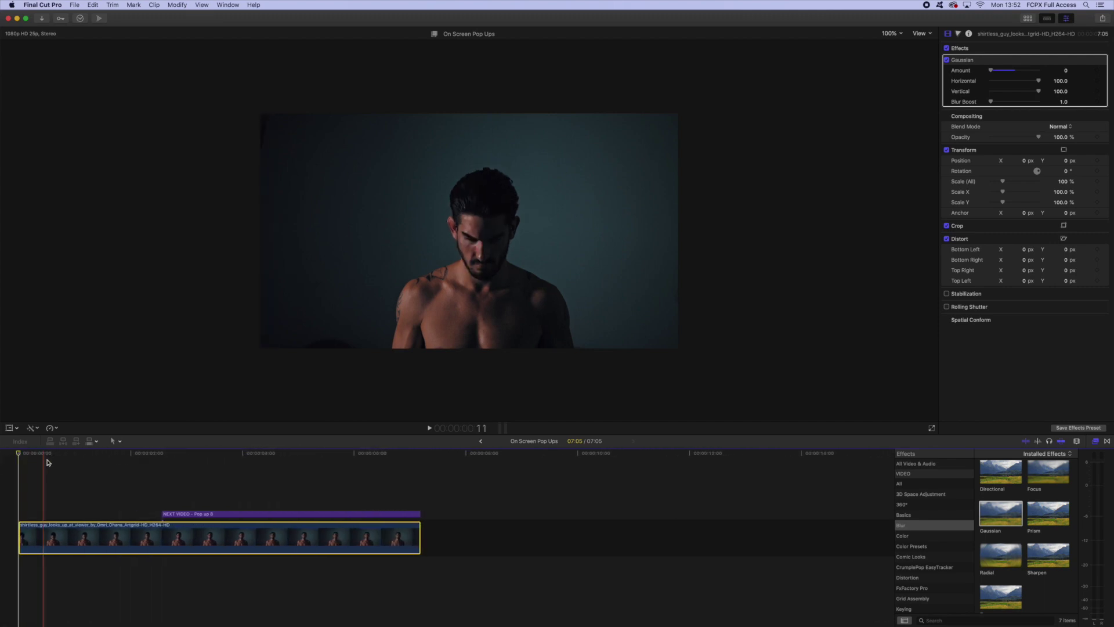
pyautogui.click(162, 454)
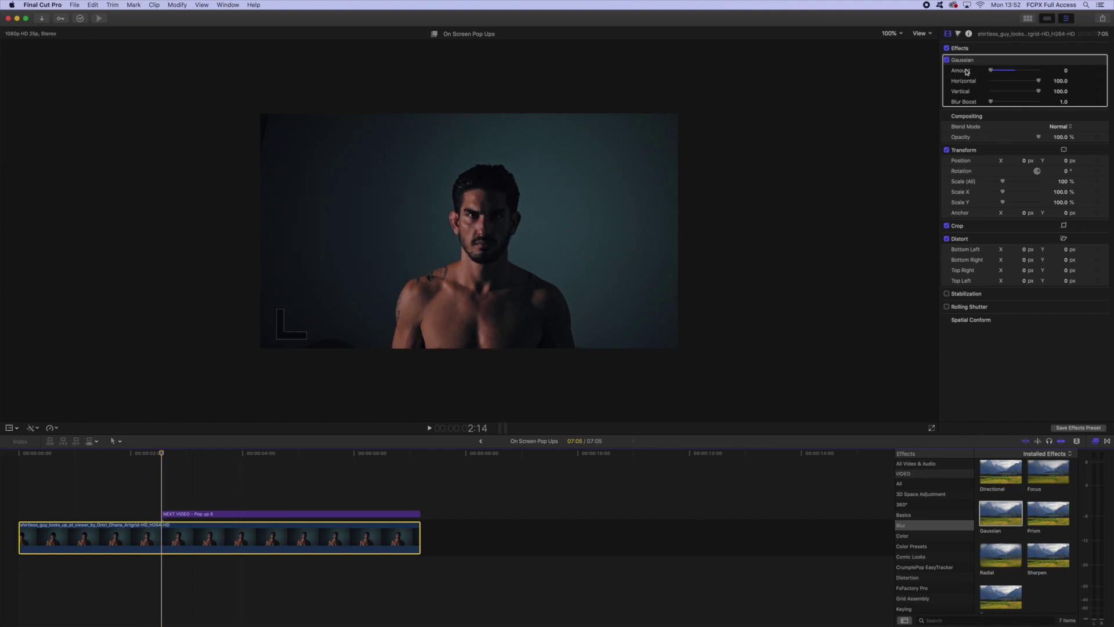
pyautogui.click(1097, 71)
pyautogui.moveTo(162, 454); pyautogui.dragTo(213, 454)
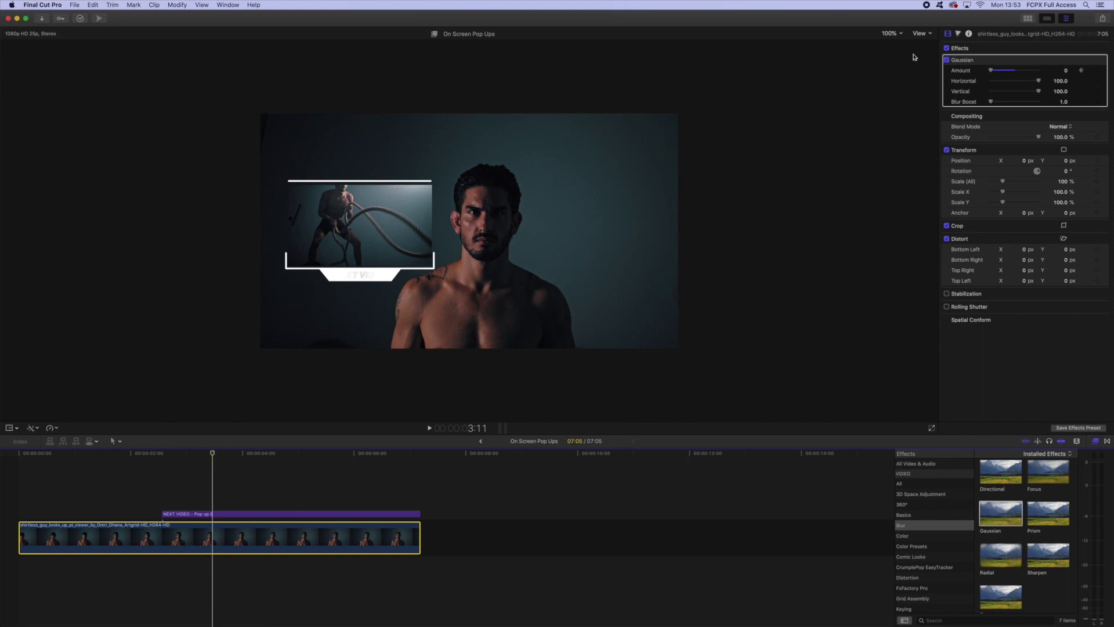
# Raise the Gaussian blur Amount to 25.38 at the 3:11 keyframe and play back the blur ramp
pyautogui.moveTo(991, 73); pyautogui.dragTo(1003, 74)
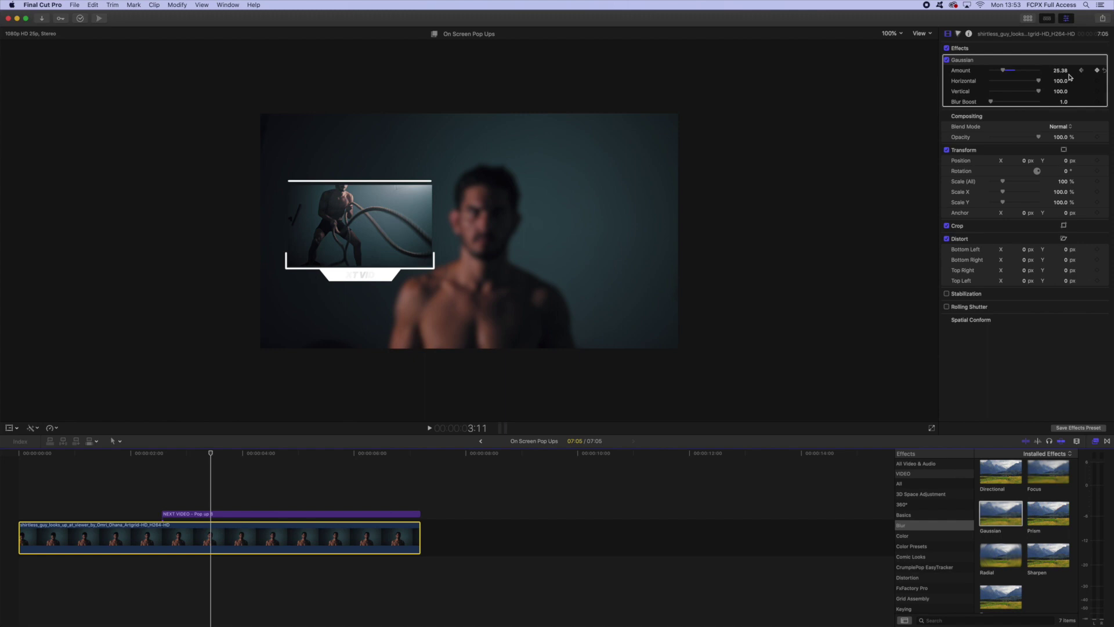
pyautogui.hotkey('shift', '/')
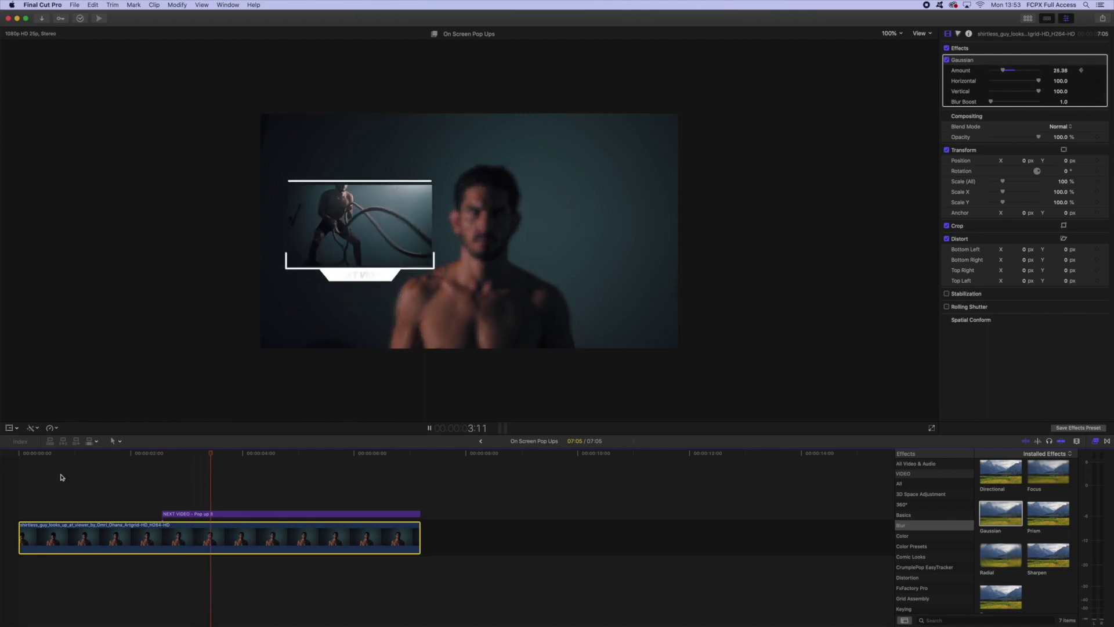